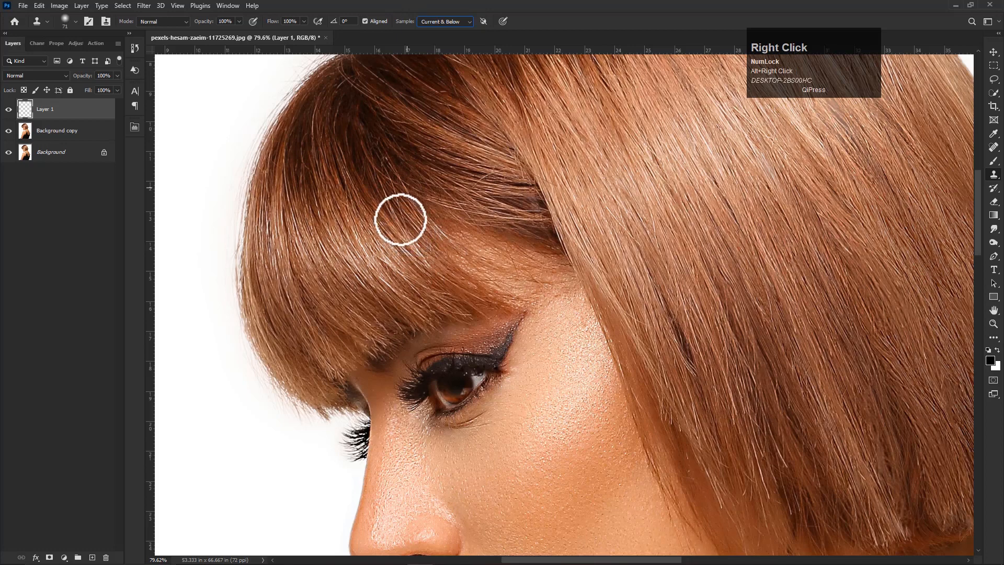
pyautogui.click(791, 2)
pyautogui.scroll(-1, 455, 269)
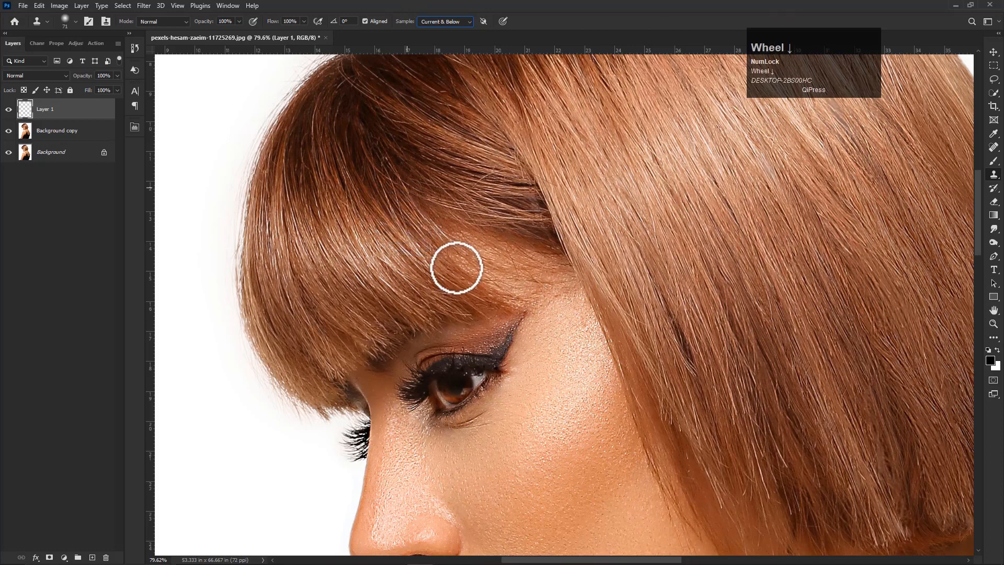
pyautogui.click(455, 269)
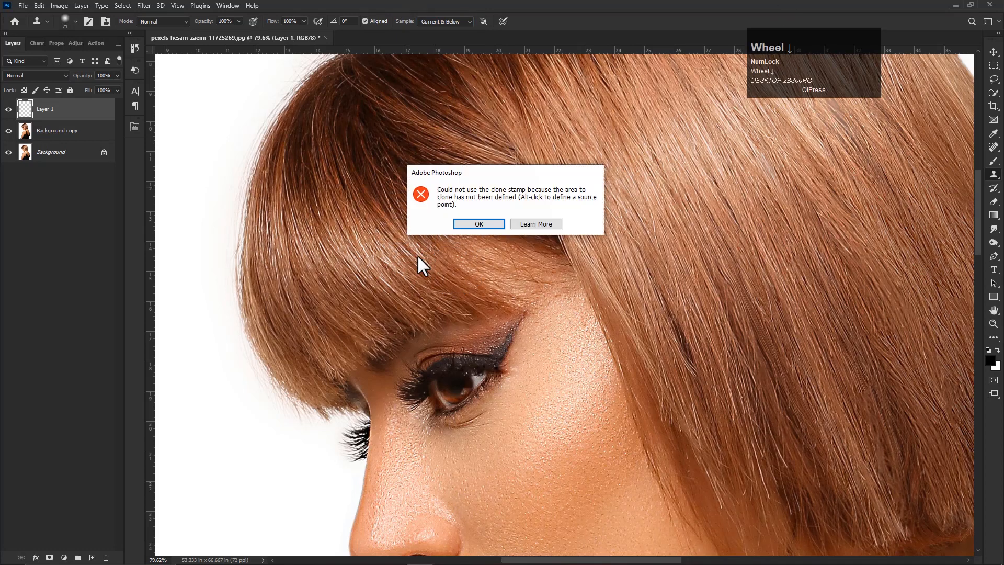
pyautogui.click(479, 224)
pyautogui.scroll(-2, 413, 279)
pyautogui.scroll(-2, 403, 225)
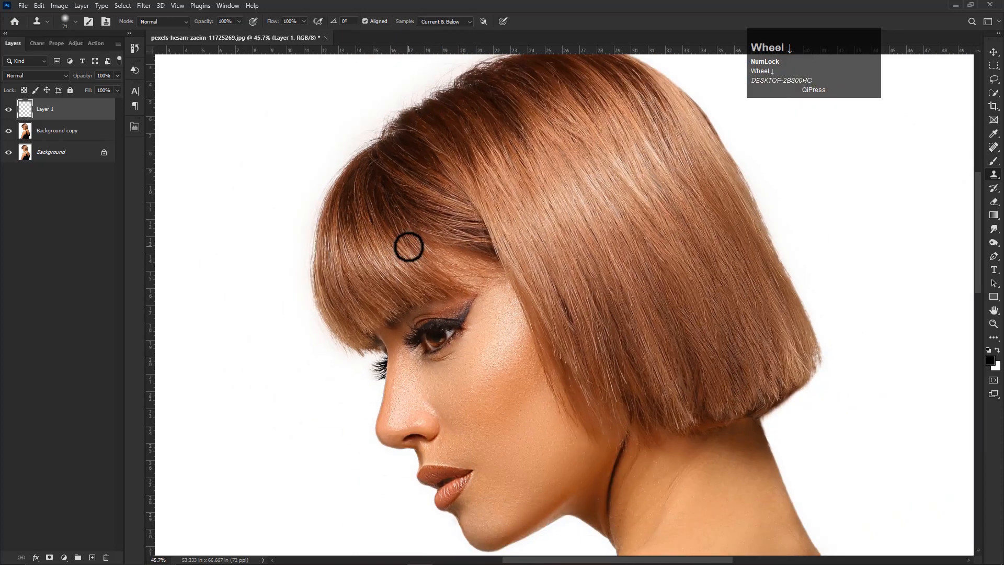
# - Clone sampled hair strands with the Clone Stamp over the thin hairline at the temple beside the bangs
pyautogui.scroll(1, 408, 247)
pyautogui.keyDown('alt'); pyautogui.click(415, 251); pyautogui.keyUp('alt')
pyautogui.moveTo(444, 266)
pyautogui.mouseDown()
pyautogui.moveTo(396, 236)
pyautogui.moveTo(487, 266)
pyautogui.mouseUp()
pyautogui.keyDown('alt'); pyautogui.click(395, 243); pyautogui.keyUp('alt')
pyautogui.keyDown('alt'); pyautogui.click(418, 243); pyautogui.keyUp('alt')
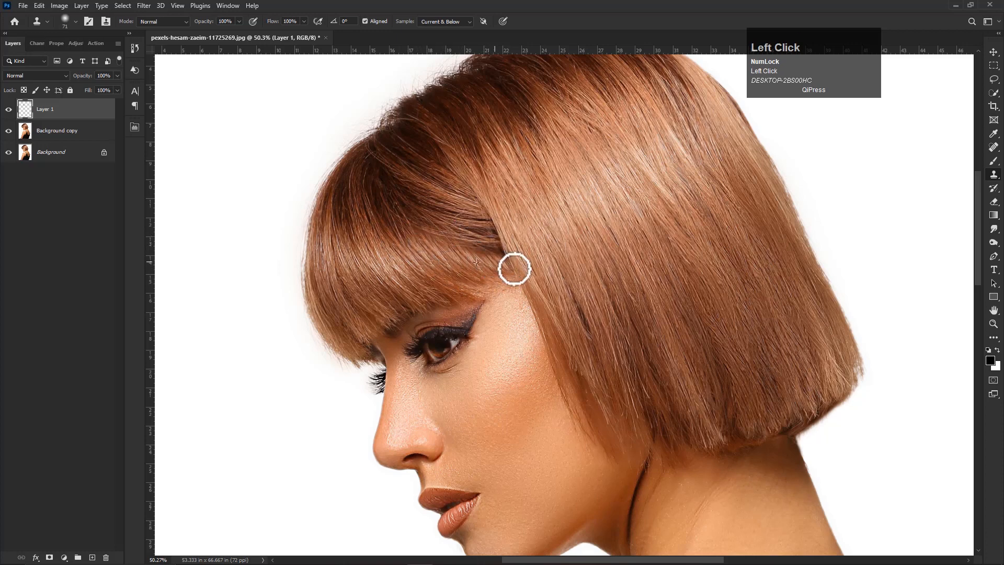
# - Refine the temple hairline where the bangs meet the side hair by cloning nearby hair strands over it
pyautogui.scroll(-2, 410, 292)
pyautogui.scroll(1, 410, 292)
pyautogui.click(476, 278)
pyautogui.keyDown('alt'); pyautogui.click(458, 290); pyautogui.keyUp('alt')
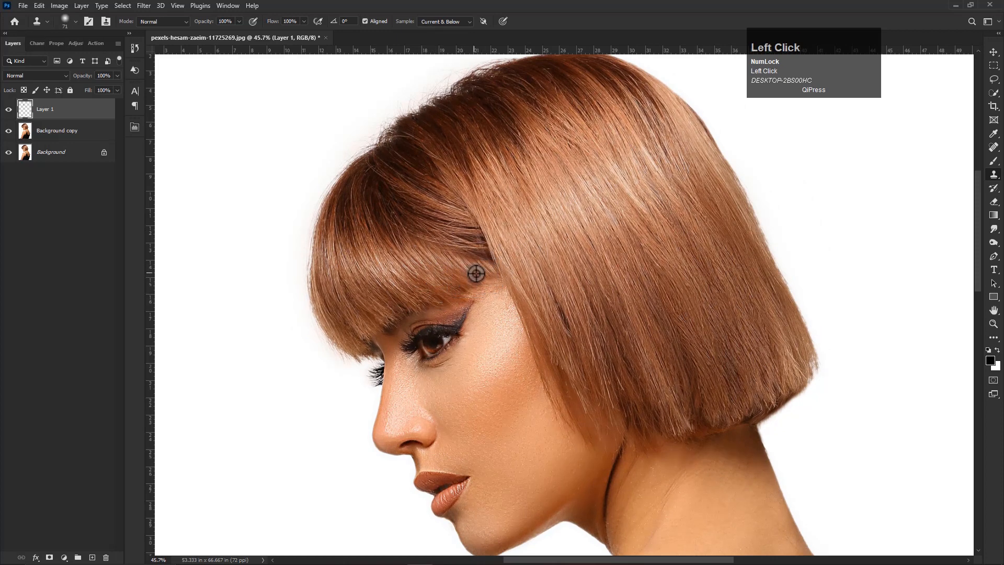
pyautogui.scroll(1, 425, 240)
pyautogui.scroll(-2, 448, 288)
pyautogui.moveTo(509, 275); pyautogui.dragTo(476, 256)
pyautogui.scroll(2, 529, 308)
pyautogui.moveTo(531, 359); pyautogui.dragTo(470, 284)
pyautogui.click(471, 289)
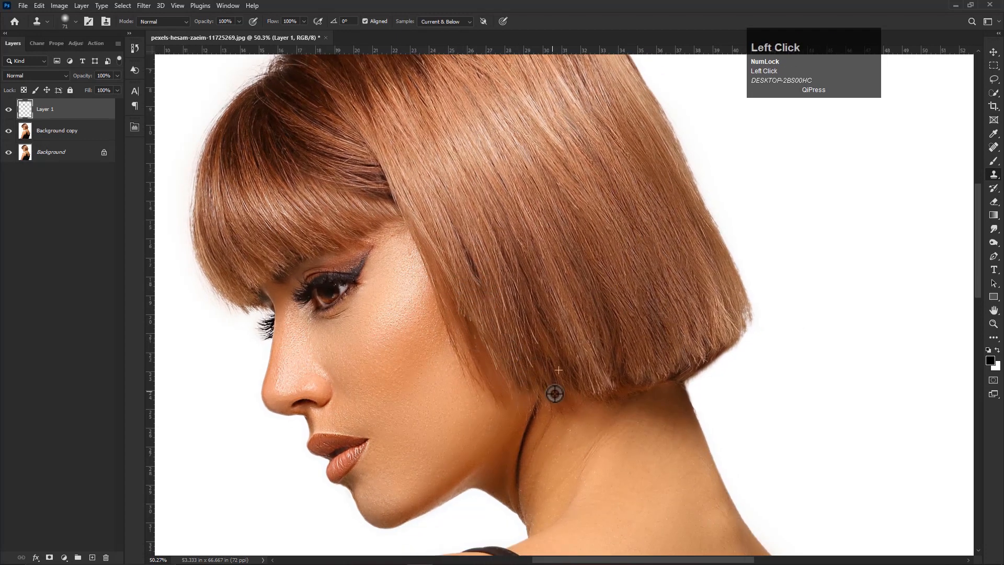
# - Clone hair along the uneven front edge of the bob beside the cheek, resizing the stamp brush and resampling the source
pyautogui.keyDown('alt'); pyautogui.rightClick(453, 246); pyautogui.keyUp('alt')
pyautogui.keyDown('alt'); pyautogui.click(447, 264); pyautogui.keyUp('alt')
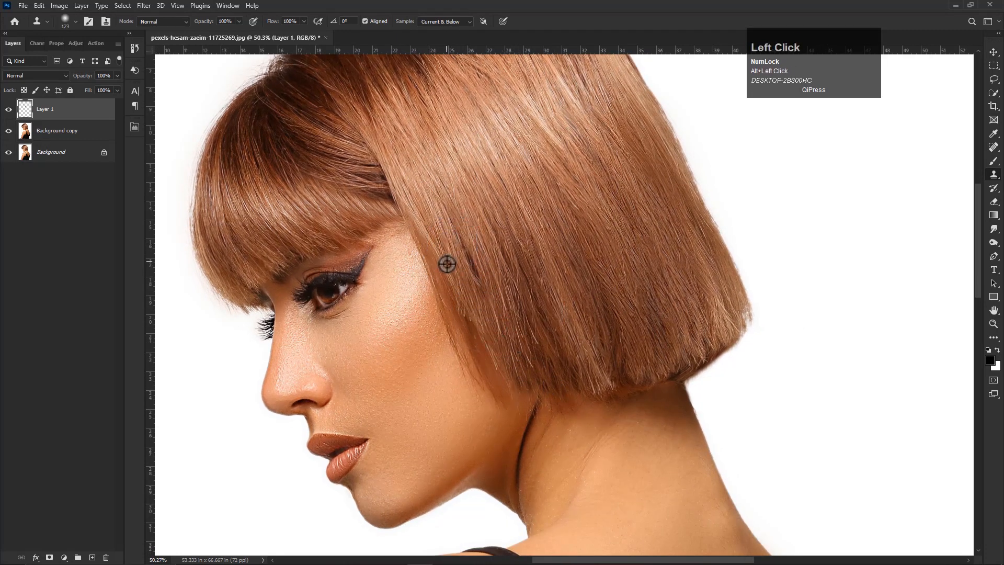
pyautogui.moveTo(445, 250)
pyautogui.mouseDown()
pyautogui.moveTo(482, 352)
pyautogui.moveTo(469, 325)
pyautogui.moveTo(486, 302)
pyautogui.moveTo(487, 363)
pyautogui.mouseUp()
pyautogui.keyDown('alt'); pyautogui.rightClick(489, 330); pyautogui.keyUp('alt')
pyautogui.keyDown('alt'); pyautogui.click(482, 298); pyautogui.keyUp('alt')
pyautogui.scroll(-1, 492, 340)
pyautogui.keyDown('alt'); pyautogui.click(502, 301); pyautogui.keyUp('alt')
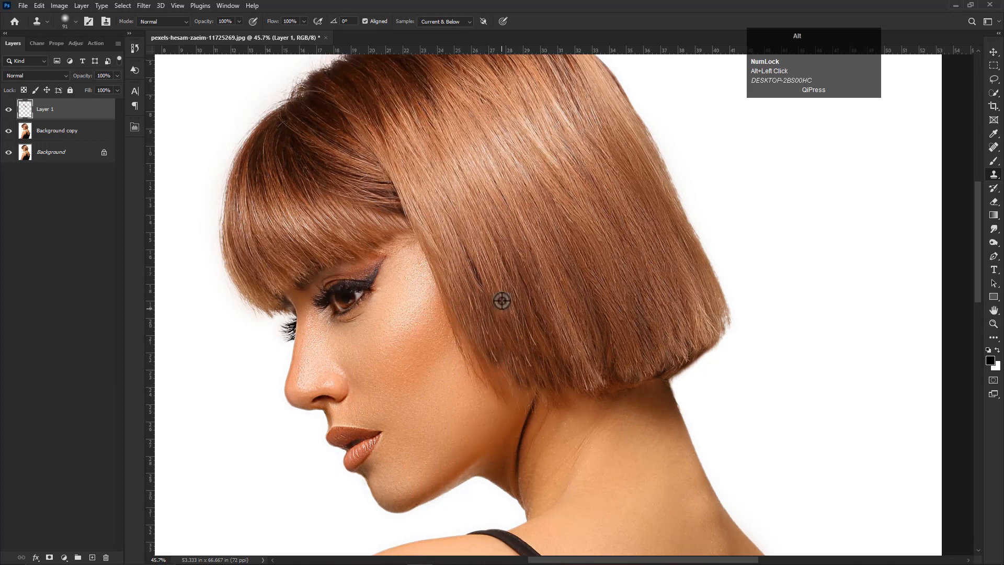
# - Fill out the lower front edge of the bob towards the jaw with cloned hair, undoing and redoing the faulty stroke
pyautogui.moveTo(471, 326)
pyautogui.mouseDown()
pyautogui.moveTo(455, 305)
pyautogui.moveTo(471, 303)
pyautogui.mouseUp()
pyautogui.keyDown('alt'); pyautogui.click(466, 303); pyautogui.keyUp('alt')
pyautogui.moveTo(477, 350)
pyautogui.mouseDown()
pyautogui.moveTo(489, 364)
pyautogui.moveTo(502, 351)
pyautogui.moveTo(530, 375)
pyautogui.mouseUp()
pyautogui.scroll(-2, 550, 400)
pyautogui.hotkey('ctrl', 'z')
pyautogui.keyDown('alt'); pyautogui.click(515, 344); pyautogui.keyUp('alt')
pyautogui.keyDown('alt'); pyautogui.click(516, 343); pyautogui.keyUp('alt')
pyautogui.keyDown('alt'); pyautogui.click(472, 314); pyautogui.keyUp('alt')
pyautogui.moveTo(475, 333); pyautogui.dragTo(502, 389)
pyautogui.scroll(-1, 542, 382)
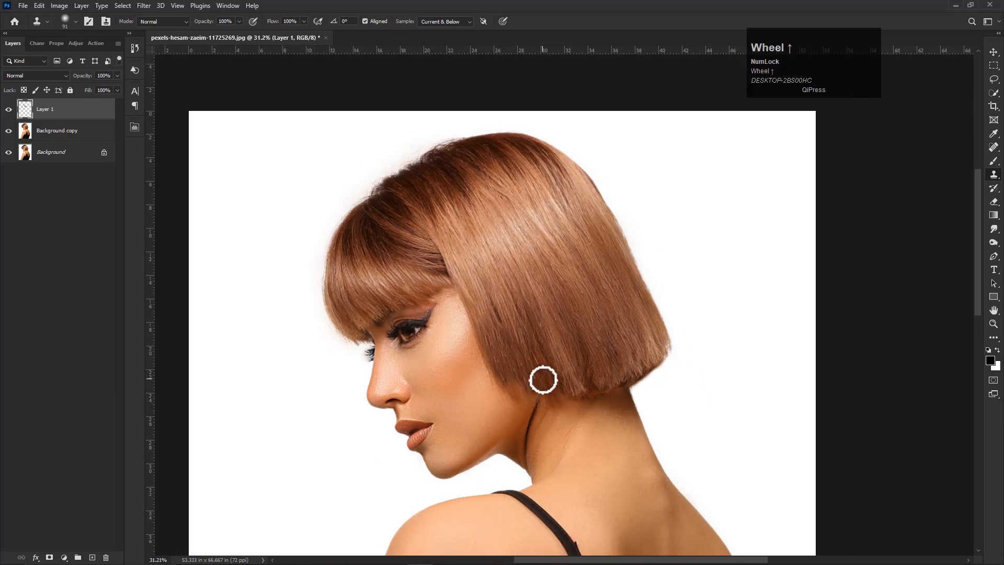
pyautogui.scroll(2, 560, 399)
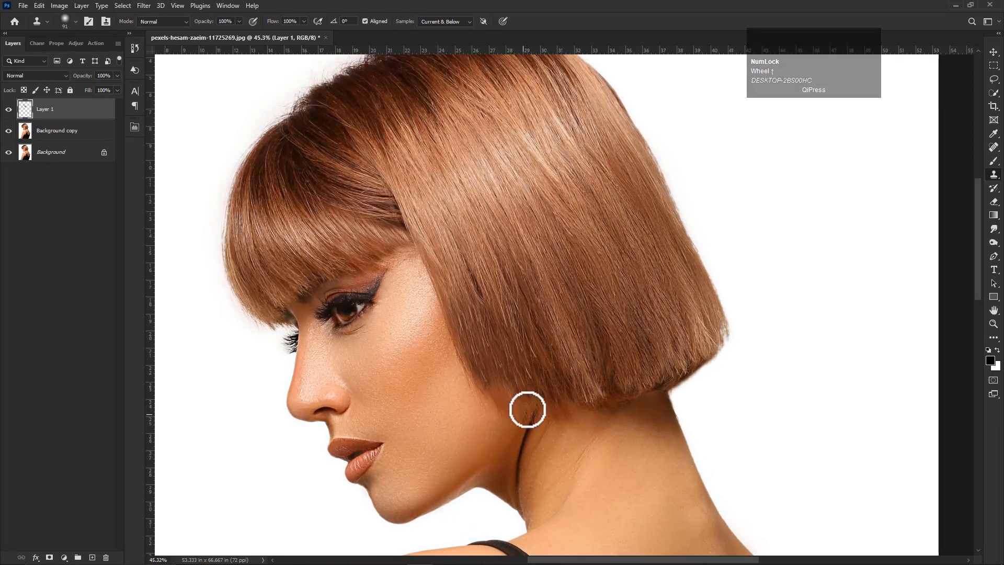
# - Clone hair over the sparse tips at the front lower corner of the bob, just above the neck
pyautogui.keyDown('alt'); pyautogui.click(538, 362); pyautogui.keyUp('alt')
pyautogui.moveTo(507, 392); pyautogui.dragTo(530, 392)
pyautogui.scroll(-2, 555, 399)
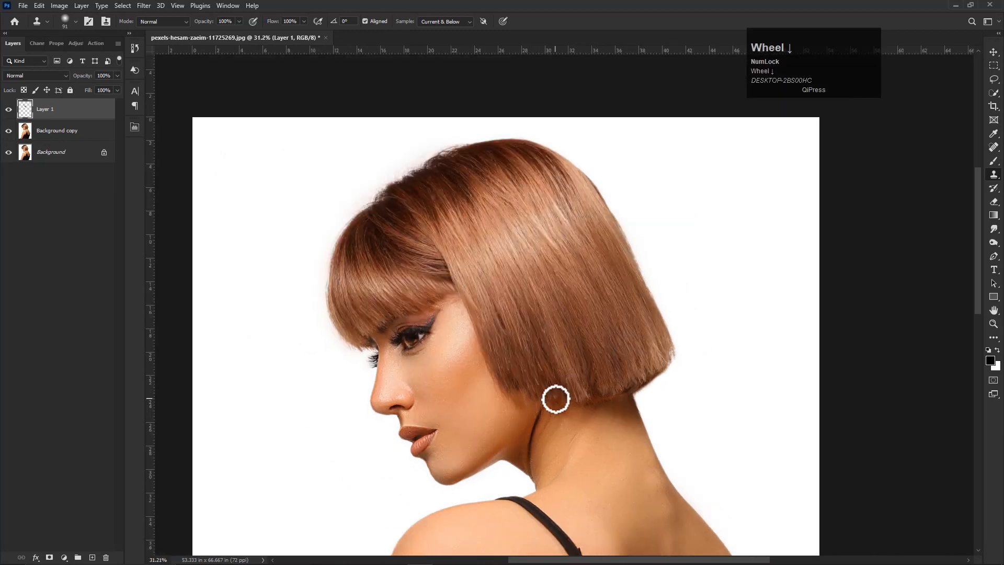
pyautogui.scroll(1, 529, 396)
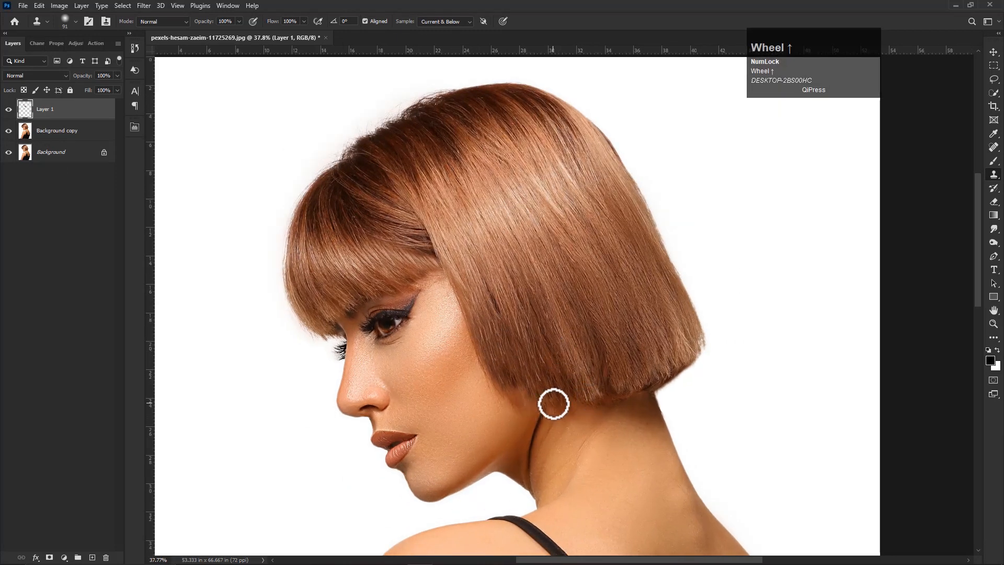
pyautogui.scroll(-1, 554, 404)
pyautogui.scroll(-1, 554, 404)
pyautogui.scroll(2, 514, 385)
pyautogui.keyDown('alt'); pyautogui.click(548, 360); pyautogui.keyUp('alt')
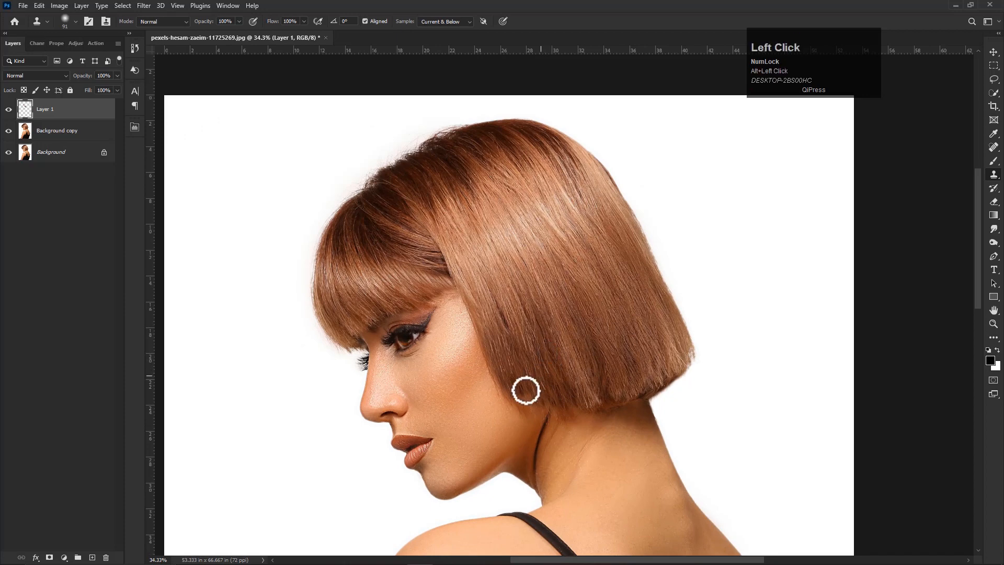
# - Stamp all visible layers into a new merged layer above Layer 1
pyautogui.scroll(-1, 523, 350)
pyautogui.press('v')
pyautogui.scroll(-3, 521, 349)
pyautogui.rightClick(54, 112)
pyautogui.click(48, 112)
pyautogui.rightClick(58, 107)
pyautogui.click(58, 107)
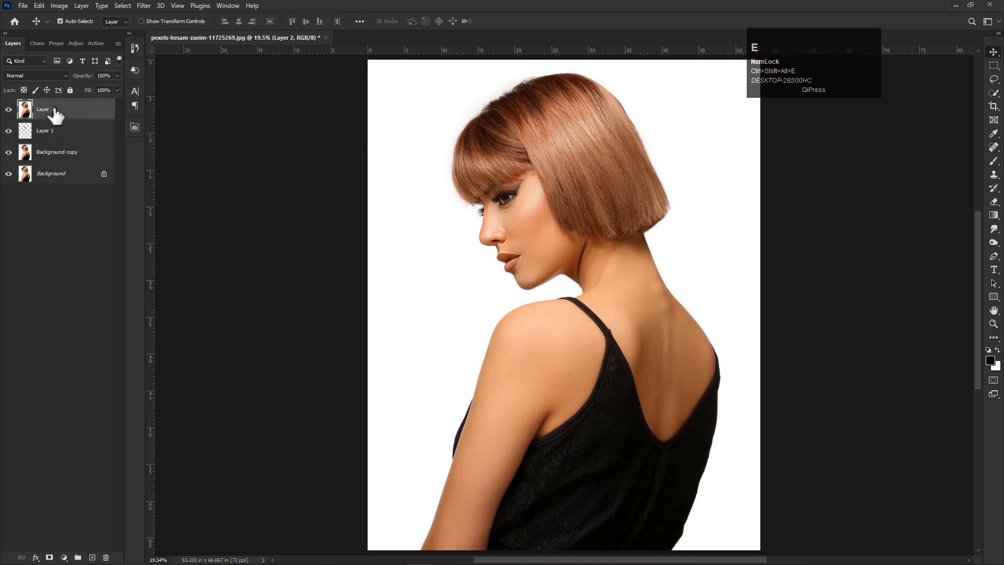
# - Duplicate Layer 2 with the default copy name
pyautogui.rightClick(67, 110)
pyautogui.click(93, 157)
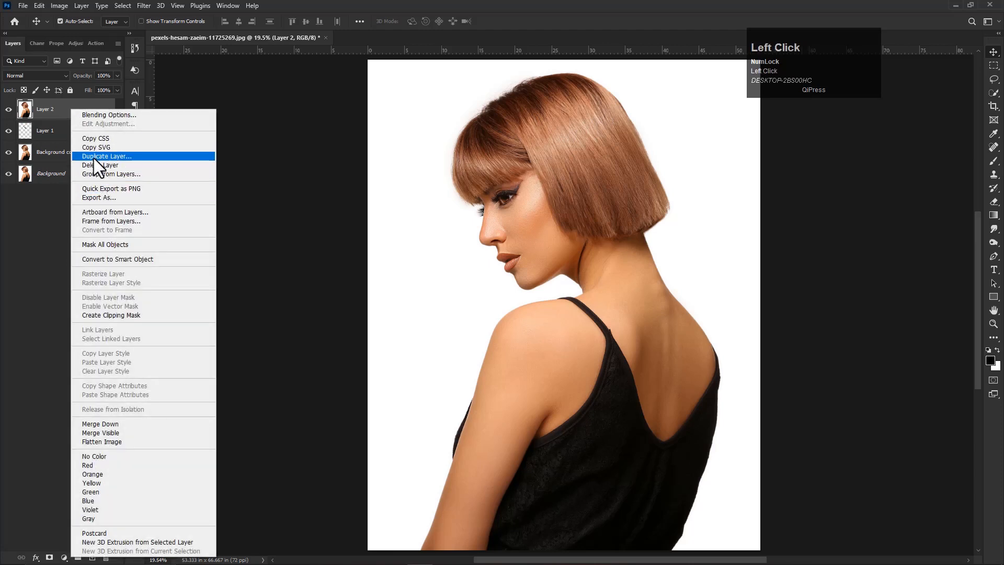
pyautogui.click(585, 159)
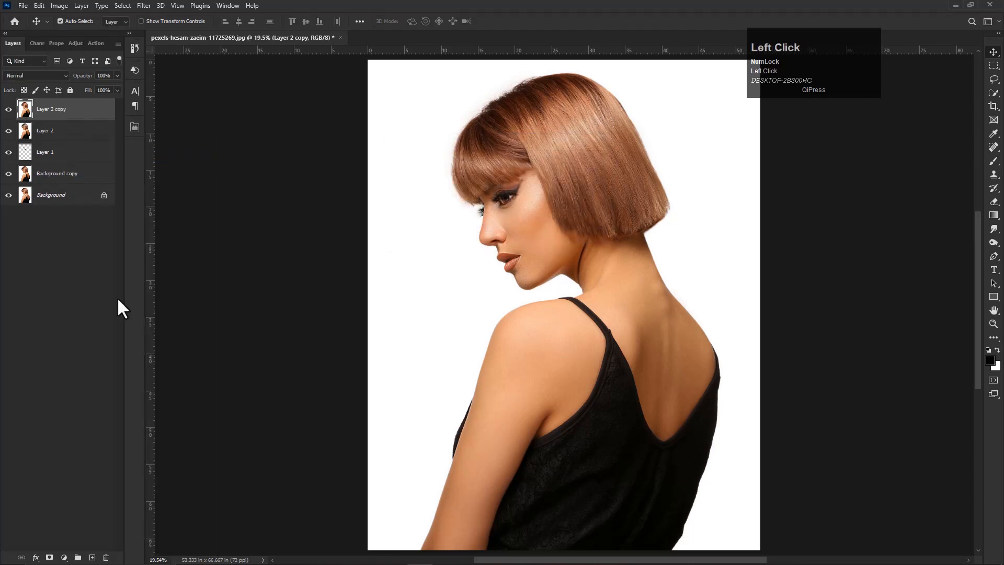
# - Add a Hue/Saturation adjustment clipped to Layer 2 copy, with Hue -118 and Saturation +48
pyautogui.click(65, 557)
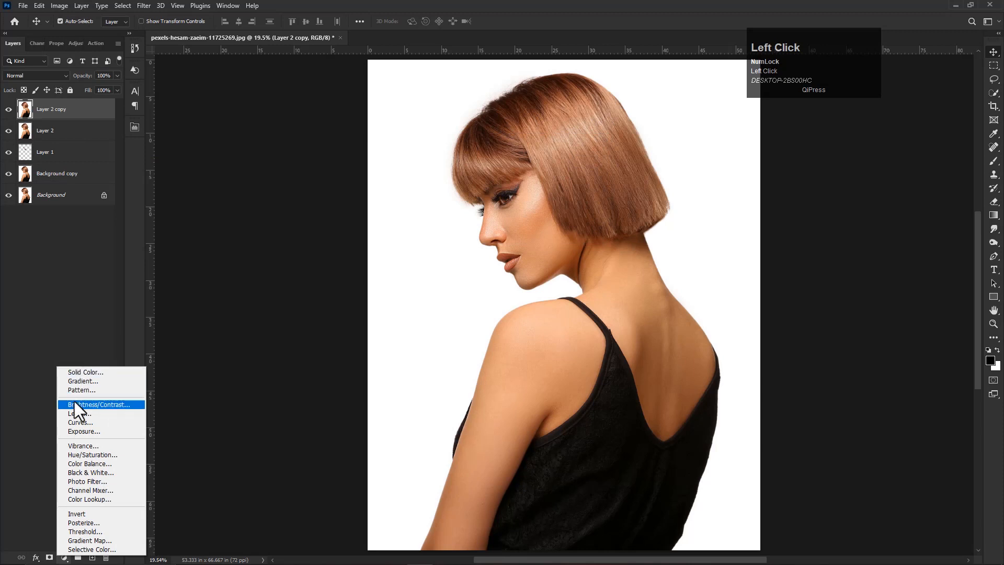
pyautogui.click(76, 455)
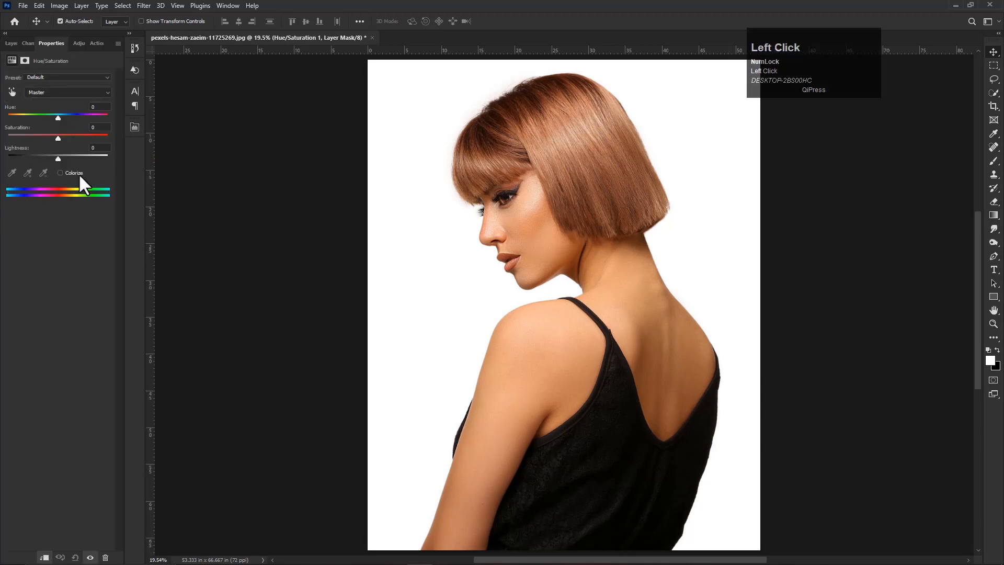
pyautogui.moveTo(58, 116); pyautogui.dragTo(81, 143)
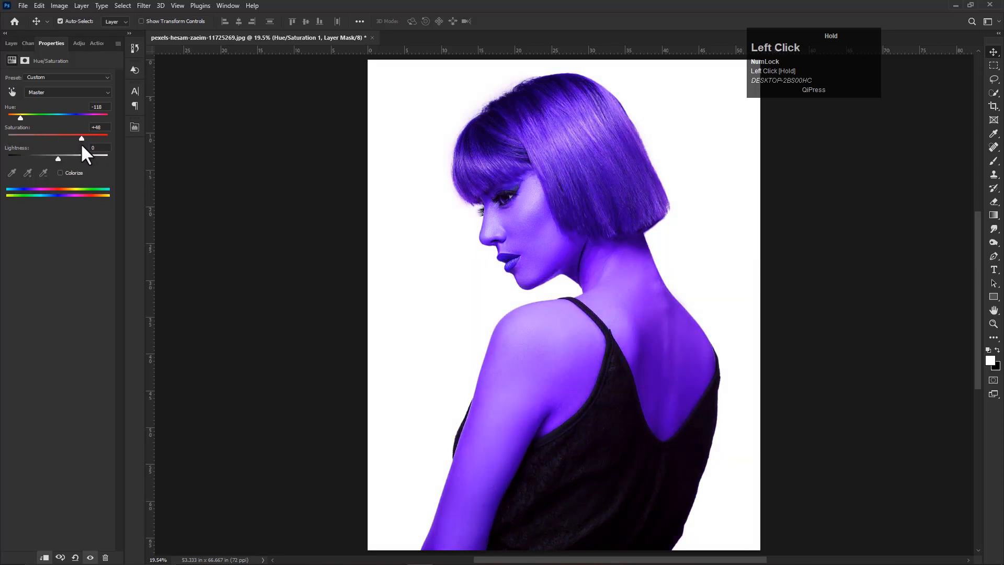
# - Invert the Hue/Saturation layer's mask to hide the colour adjustment across the whole image
pyautogui.click(10, 47)
pyautogui.click(59, 5)
pyautogui.moveTo(65, 34)
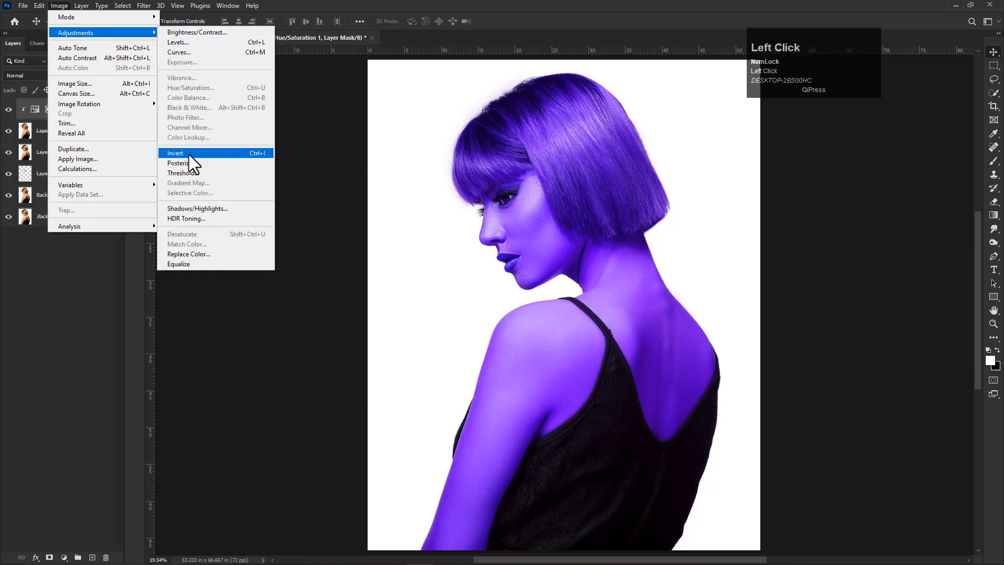
pyautogui.click(190, 154)
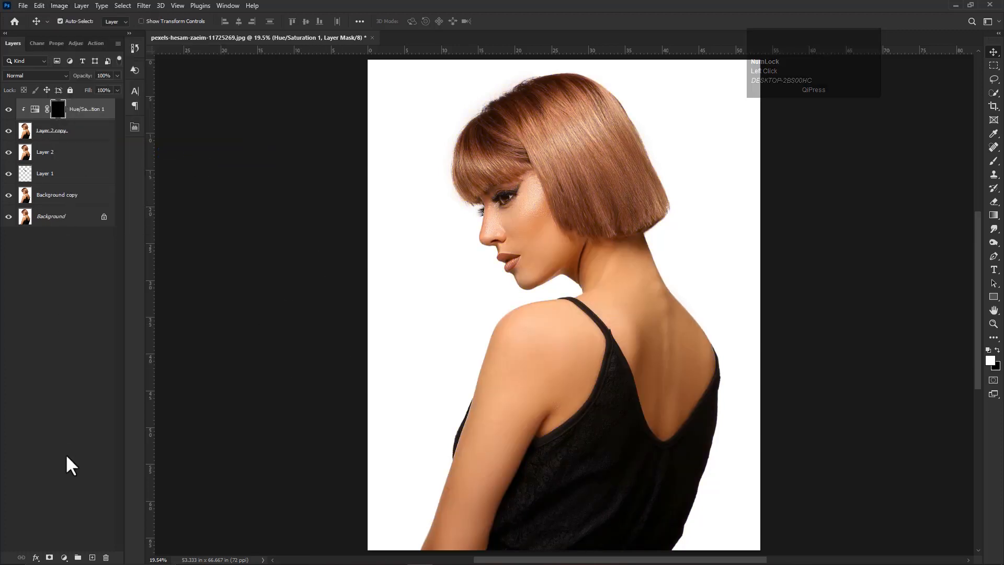
# - Paint white with a soft Brush on the Hue/Saturation mask over the bangs, crown and middle of the hair
pyautogui.click(994, 161)
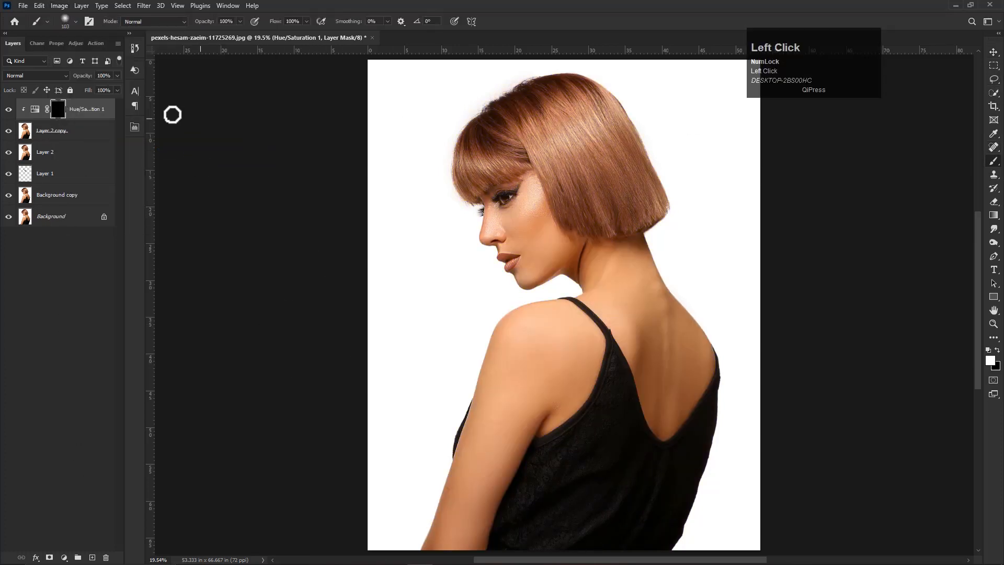
pyautogui.scroll(5, 574, 225)
pyautogui.press('space')
pyautogui.moveTo(567, 226); pyautogui.dragTo(474, 361)
pyautogui.scroll(3, 420, 229)
pyautogui.scroll(-3, 416, 223)
pyautogui.scroll(-2, 417, 222)
pyautogui.press('space')
pyautogui.moveTo(422, 195)
pyautogui.mouseDown()
pyautogui.moveTo(431, 174)
pyautogui.moveTo(475, 161)
pyautogui.moveTo(533, 231)
pyautogui.moveTo(544, 197)
pyautogui.moveTo(433, 160)
pyautogui.moveTo(466, 247)
pyautogui.moveTo(417, 198)
pyautogui.moveTo(393, 222)
pyautogui.moveTo(370, 183)
pyautogui.moveTo(373, 225)
pyautogui.moveTo(430, 173)
pyautogui.moveTo(453, 172)
pyautogui.mouseUp()
pyautogui.keyDown('alt'); pyautogui.rightClick(426, 177); pyautogui.keyUp('alt')
pyautogui.keyDown('alt'); pyautogui.rightClick(454, 171); pyautogui.keyUp('alt')
pyautogui.keyDown('alt'); pyautogui.rightClick(396, 171); pyautogui.keyUp('alt')
pyautogui.moveTo(390, 165)
pyautogui.mouseDown()
pyautogui.moveTo(435, 132)
pyautogui.moveTo(489, 129)
pyautogui.moveTo(536, 160)
pyautogui.moveTo(579, 268)
pyautogui.moveTo(560, 289)
pyautogui.moveTo(588, 298)
pyautogui.moveTo(523, 280)
pyautogui.mouseUp()
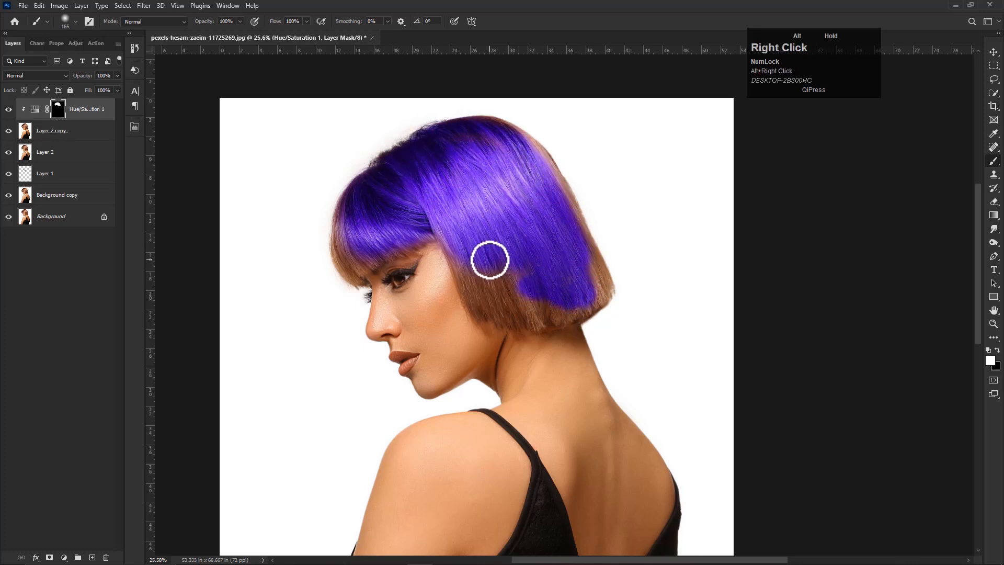
# - Paint the mask white over the back edge and lower part of the bob using a larger brush of about 220 px
pyautogui.keyDown('alt'); pyautogui.rightClick(463, 250); pyautogui.keyUp('alt')
pyautogui.moveTo(462, 250)
pyautogui.mouseDown()
pyautogui.moveTo(473, 280)
pyautogui.moveTo(502, 305)
pyautogui.moveTo(525, 291)
pyautogui.moveTo(561, 308)
pyautogui.moveTo(587, 291)
pyautogui.mouseUp()
pyautogui.keyDown('alt'); pyautogui.rightClick(561, 258); pyautogui.keyUp('alt')
pyautogui.click(528, 148)
pyautogui.moveTo(528, 148)
pyautogui.mouseDown()
pyautogui.moveTo(603, 288)
pyautogui.moveTo(578, 301)
pyautogui.moveTo(605, 290)
pyautogui.moveTo(561, 318)
pyautogui.moveTo(507, 300)
pyautogui.moveTo(522, 319)
pyautogui.moveTo(485, 291)
pyautogui.mouseUp()
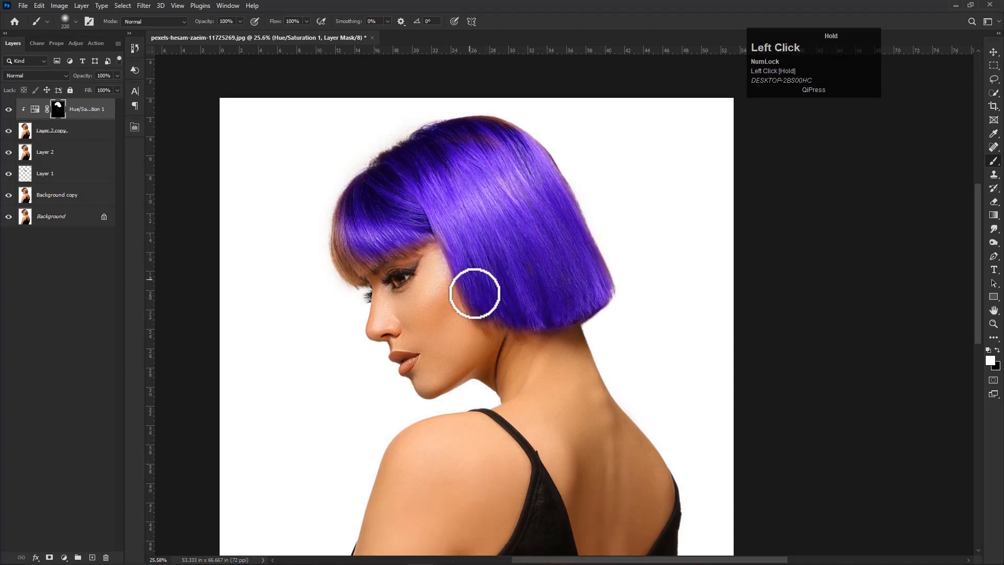
# - Extend the white mask painting to the crown's outer edge and the tips of the bangs, using a smaller brush near the forehead
pyautogui.moveTo(456, 191); pyautogui.dragTo(465, 208)
pyautogui.moveTo(560, 197)
pyautogui.mouseDown()
pyautogui.moveTo(529, 164)
pyautogui.moveTo(492, 143)
pyautogui.moveTo(424, 164)
pyautogui.moveTo(393, 206)
pyautogui.moveTo(408, 229)
pyautogui.moveTo(422, 230)
pyautogui.moveTo(410, 204)
pyautogui.moveTo(411, 234)
pyautogui.moveTo(381, 219)
pyautogui.moveTo(366, 229)
pyautogui.moveTo(362, 210)
pyautogui.moveTo(347, 247)
pyautogui.moveTo(356, 288)
pyautogui.moveTo(361, 295)
pyautogui.moveTo(363, 272)
pyautogui.moveTo(374, 282)
pyautogui.moveTo(442, 245)
pyautogui.moveTo(359, 260)
pyautogui.moveTo(350, 232)
pyautogui.moveTo(344, 261)
pyautogui.moveTo(366, 286)
pyautogui.mouseUp()
pyautogui.keyDown('alt'); pyautogui.rightClick(365, 229); pyautogui.keyUp('alt')
pyautogui.keyDown('alt'); pyautogui.rightClick(369, 272); pyautogui.keyUp('alt')
pyautogui.click(370, 298)
pyautogui.rightClick(490, 278)
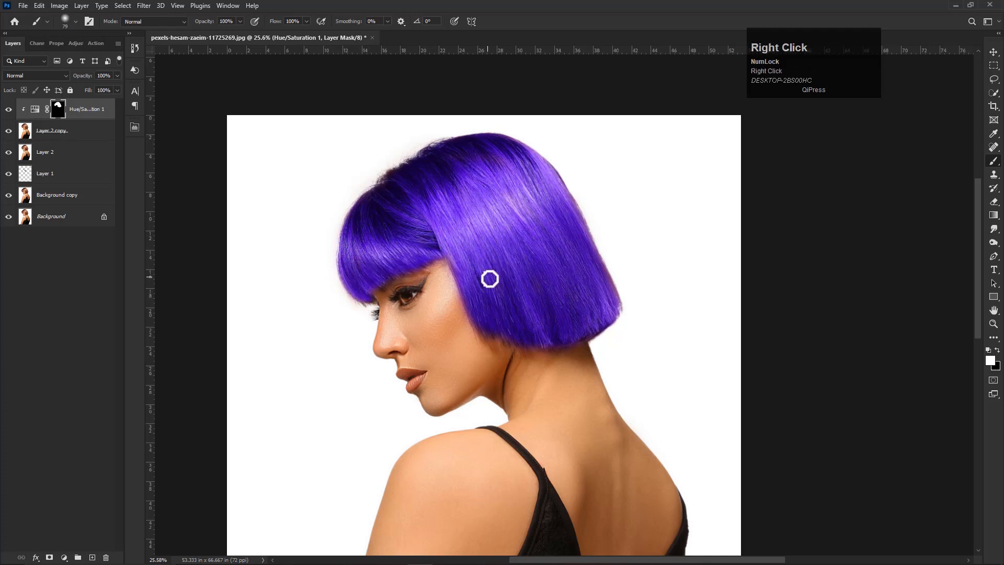
# - Touch up the mask along the hair's upper outline with a 79 px white brush
pyautogui.click(421, 192)
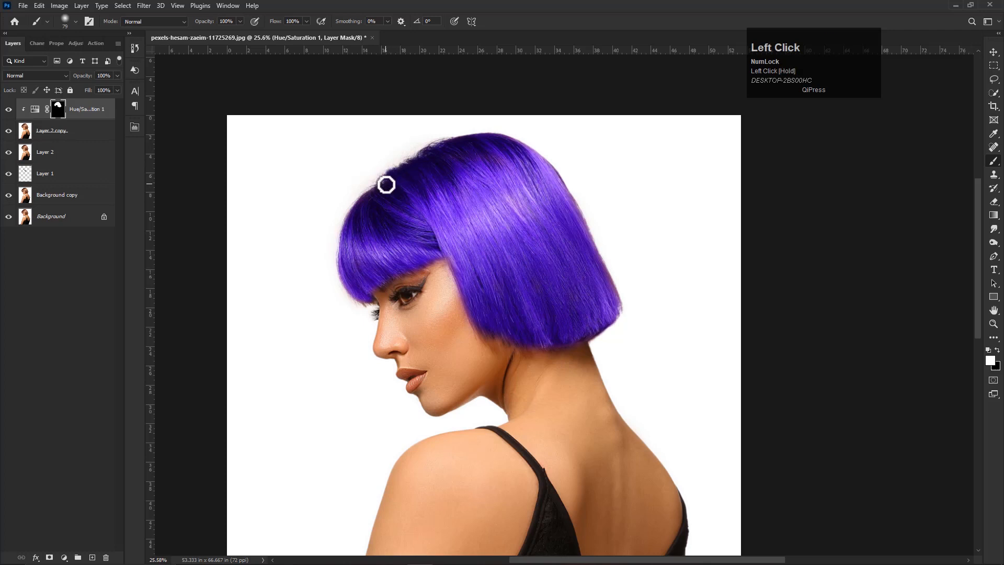
pyautogui.moveTo(390, 187); pyautogui.dragTo(396, 173)
pyautogui.rightClick(442, 212)
pyautogui.click(489, 176)
pyautogui.scroll(-2, 537, 280)
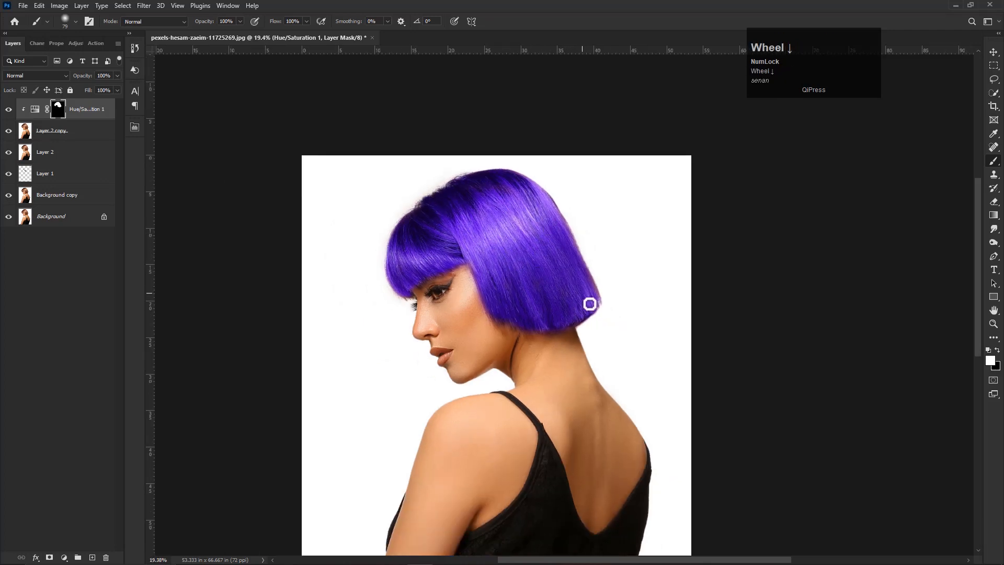
pyautogui.scroll(1, 586, 292)
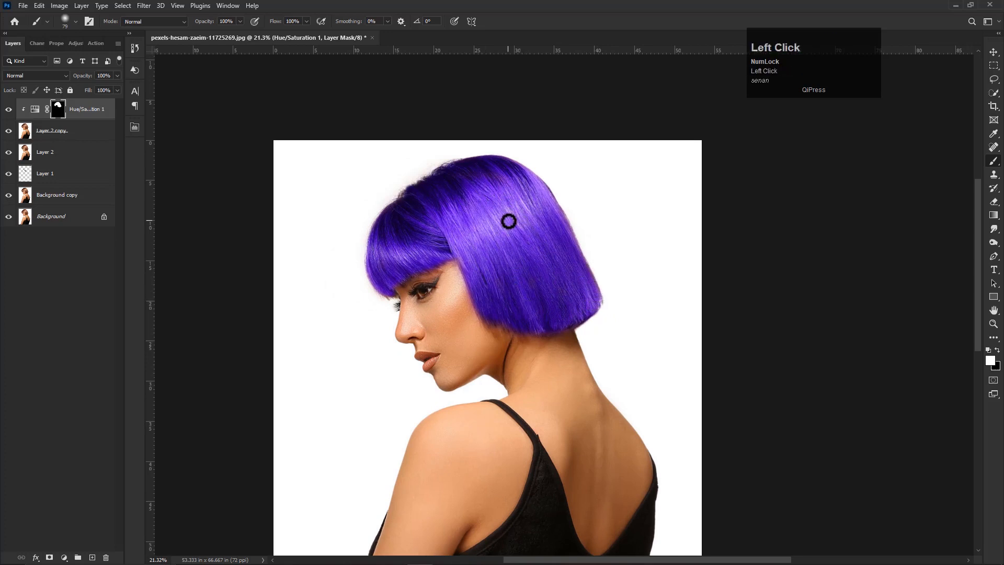
# - Examine the recoloured hair against the whole portrait at several zoom levels
pyautogui.click(994, 53)
pyautogui.scroll(-2, 425, 285)
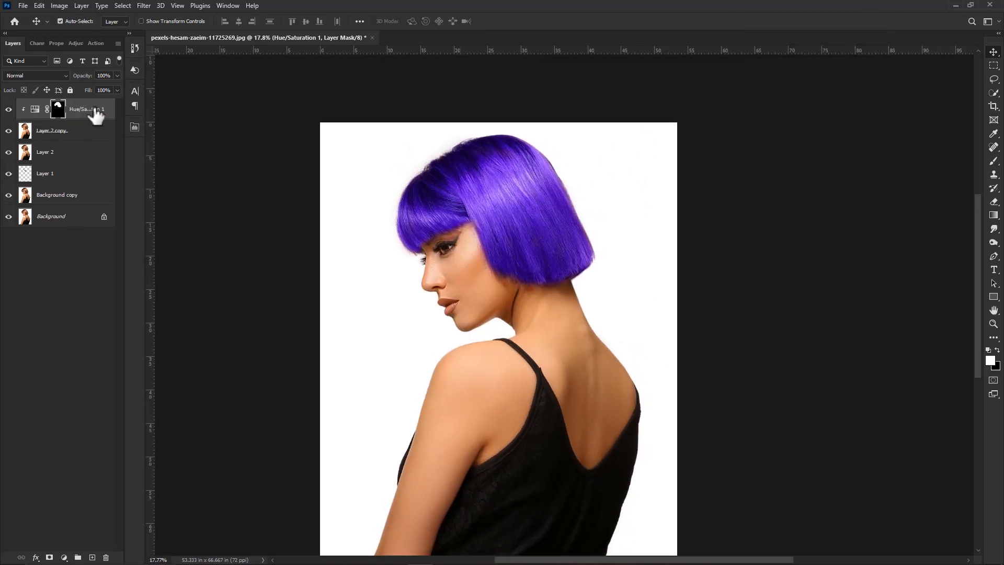
pyautogui.hotkey('ctrl', '0')
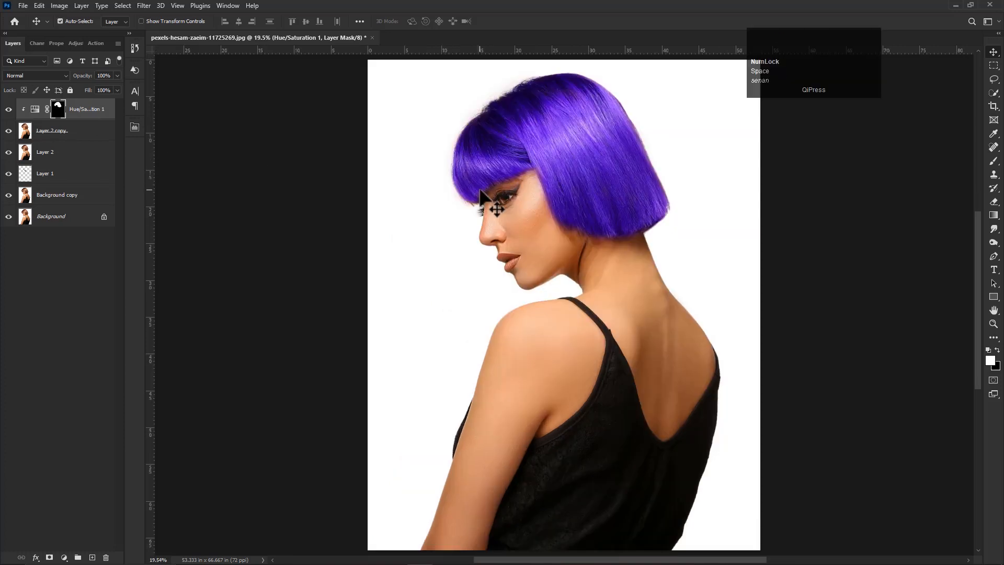
pyautogui.scroll(-3, 590, 190)
pyautogui.press('space')
pyautogui.moveTo(589, 190); pyautogui.dragTo(512, 241)
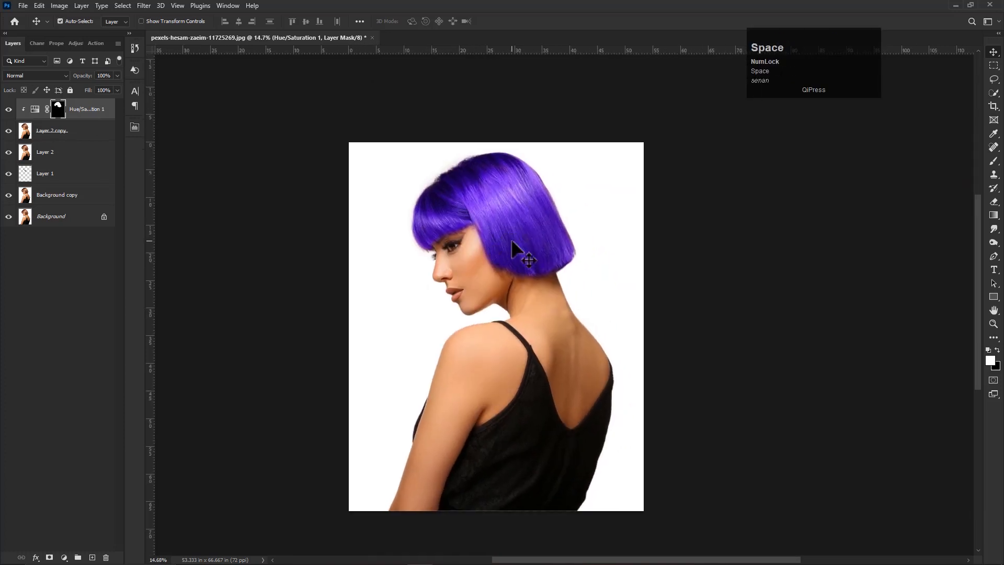
pyautogui.click(650, 25)
pyautogui.scroll(-1, 504, 232)
pyautogui.click(504, 231)
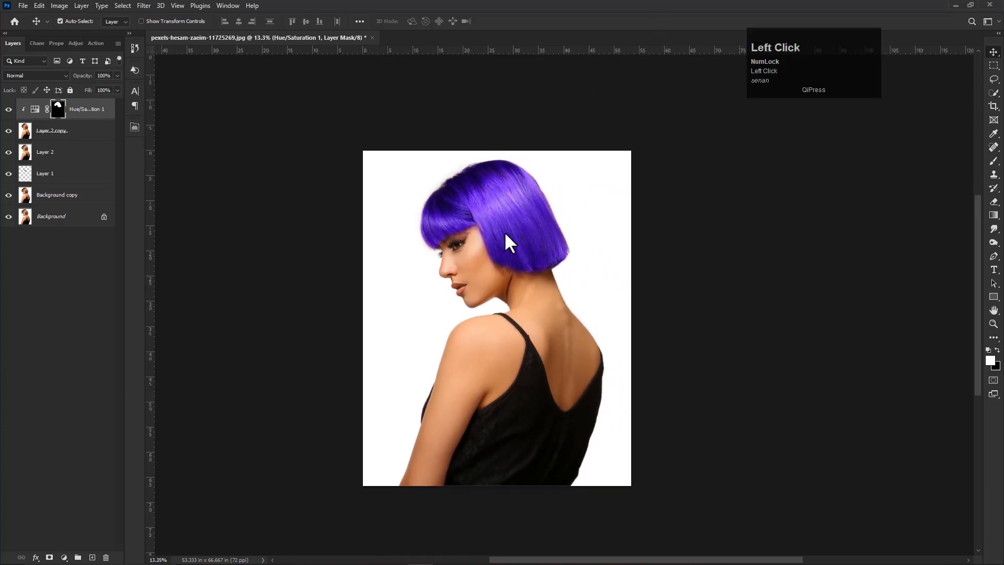
pyautogui.hotkey('ctrl', '0')
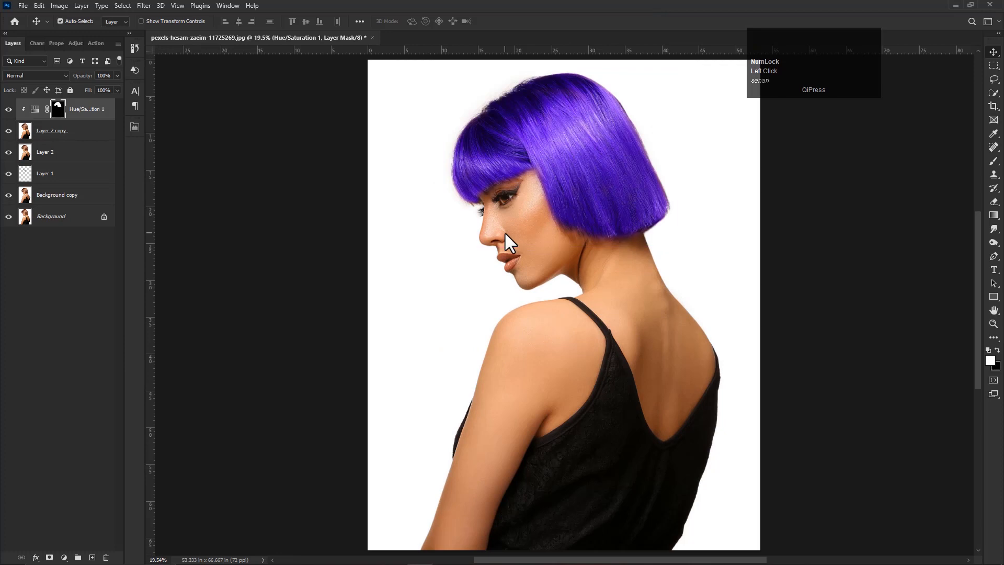
# - Change the Hue/Saturation adjustment layer's blend mode from Normal to Color
pyautogui.click(34, 76)
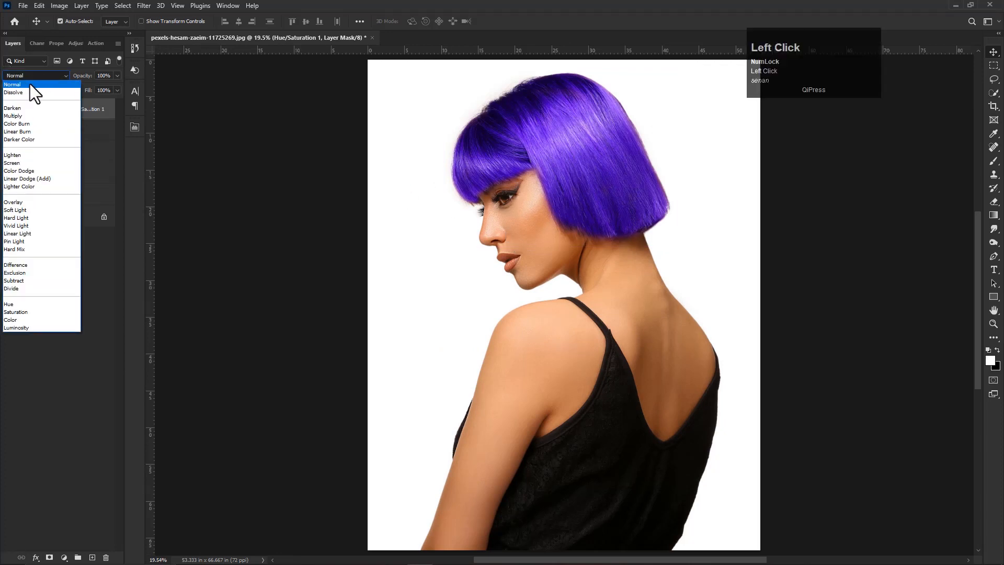
pyautogui.click(24, 84)
pyautogui.click(38, 73)
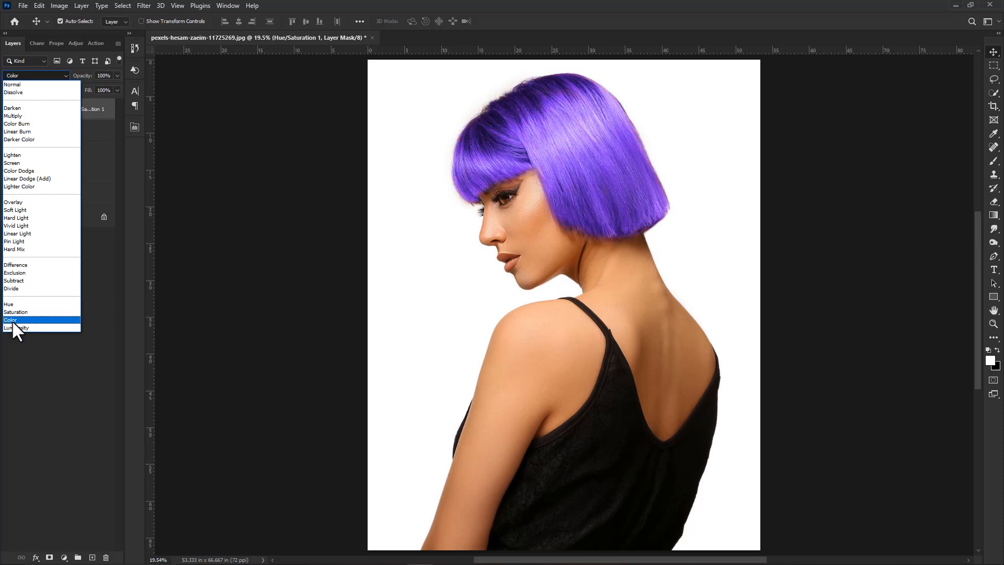
pyautogui.click(12, 320)
# - Open the Hue/Saturation layer's blending options and split the Underlying Layer white Blend If slider to 201/255
pyautogui.rightClick(77, 113)
pyautogui.click(90, 111)
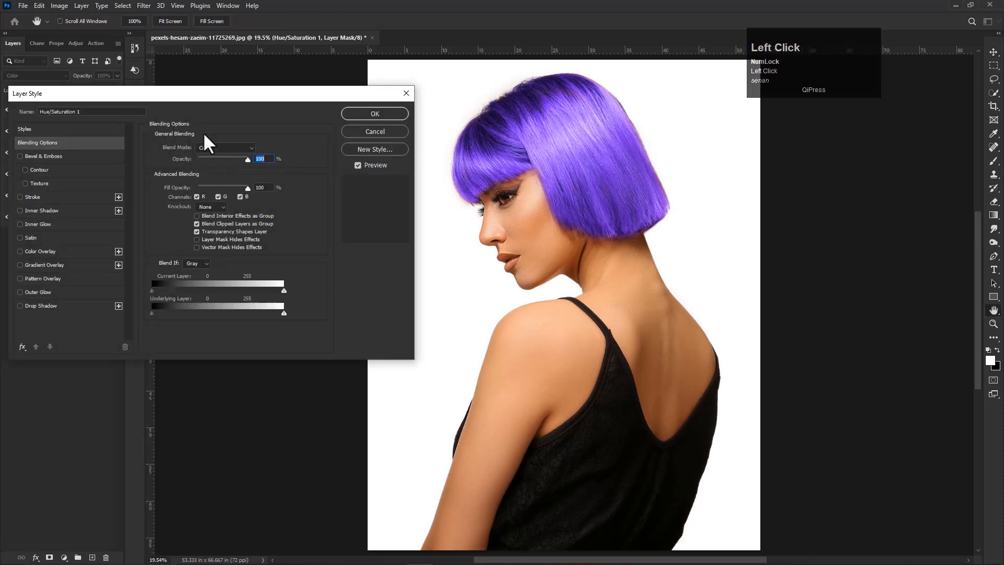
pyautogui.moveTo(230, 91); pyautogui.dragTo(287, 101)
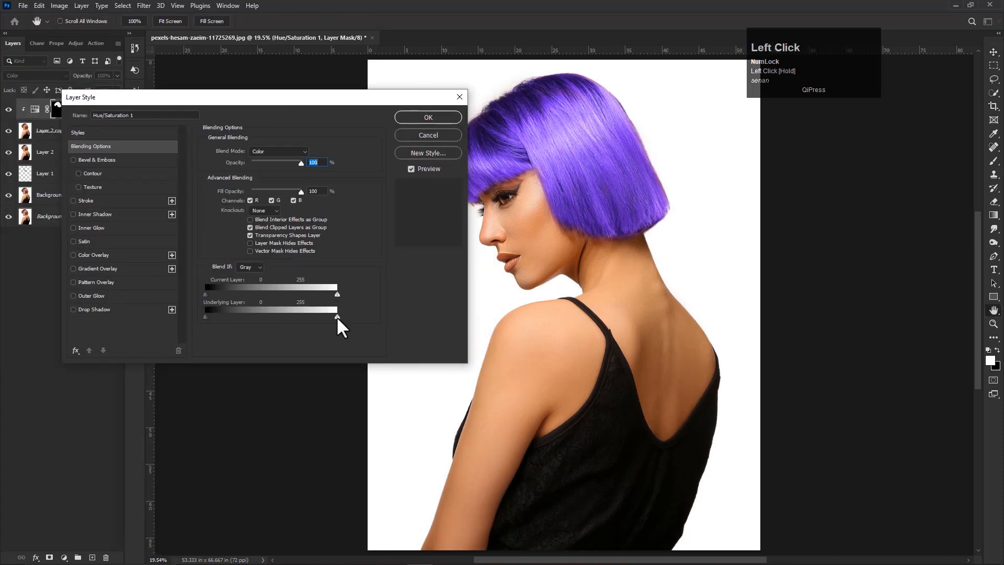
pyautogui.keyDown('alt'); pyautogui.click(337, 316); pyautogui.keyUp('alt')
pyautogui.moveTo(336, 317); pyautogui.dragTo(309, 317)
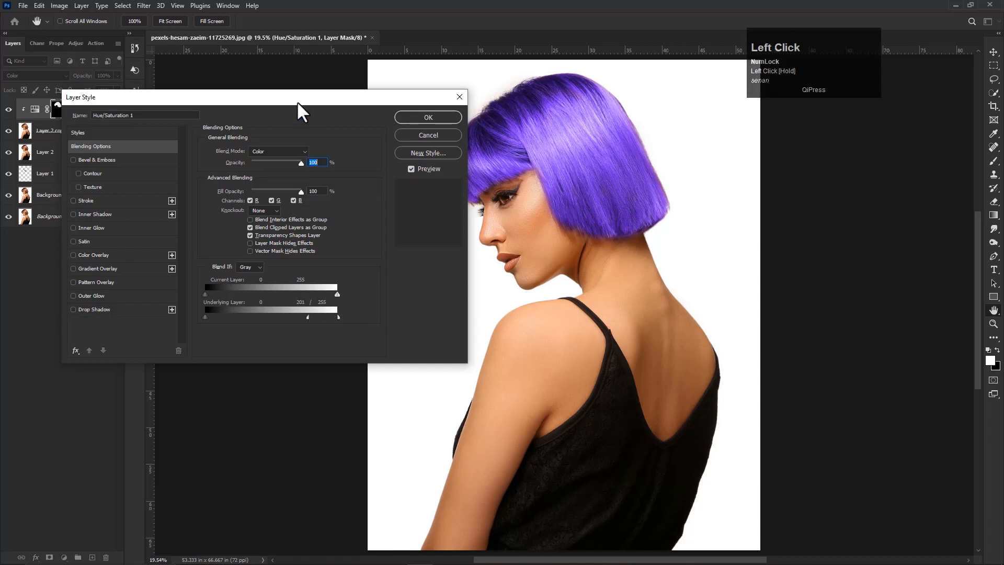
# - Split the Underlying Layer black Blend If slider to 0/218, set the white one to 213/255, and apply the blending options
pyautogui.moveTo(303, 112); pyautogui.dragTo(268, 114)
pyautogui.keyDown('alt'); pyautogui.click(170, 319); pyautogui.keyUp('alt')
pyautogui.moveTo(171, 320); pyautogui.dragTo(291, 333)
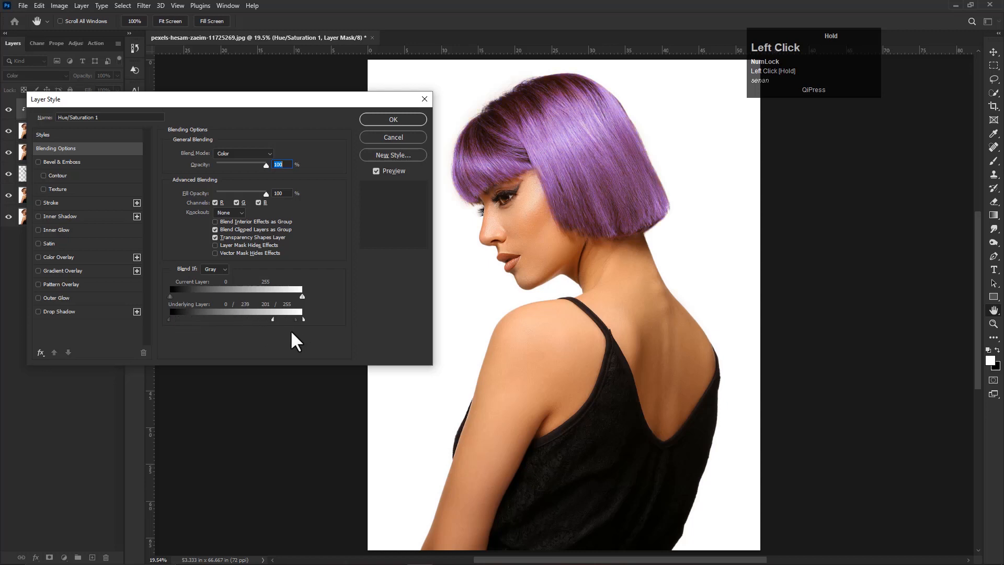
pyautogui.moveTo(272, 319)
pyautogui.mouseDown()
pyautogui.moveTo(213, 320)
pyautogui.moveTo(293, 327)
pyautogui.moveTo(261, 327)
pyautogui.moveTo(283, 327)
pyautogui.moveTo(267, 321)
pyautogui.moveTo(280, 317)
pyautogui.mouseUp()
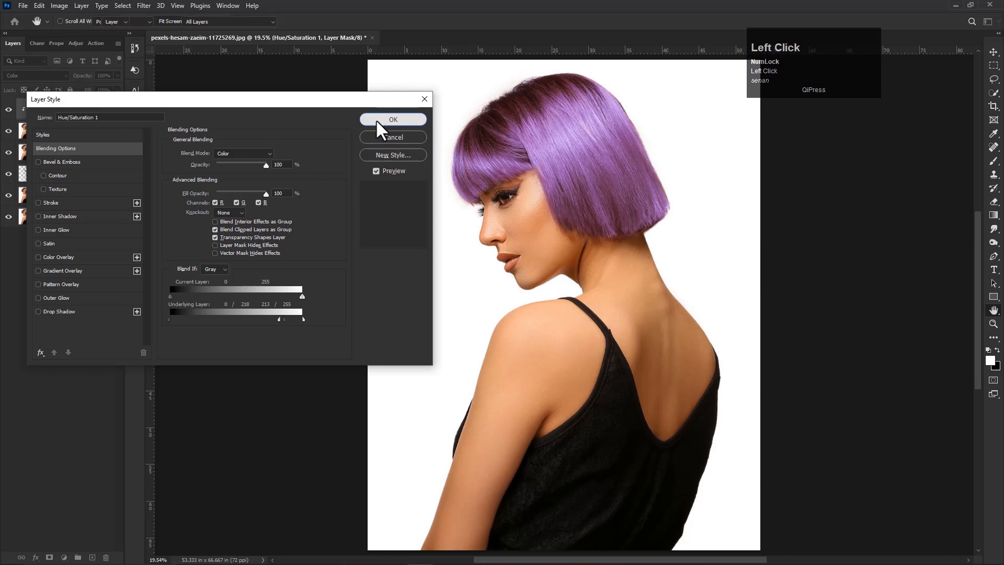
pyautogui.click(394, 119)
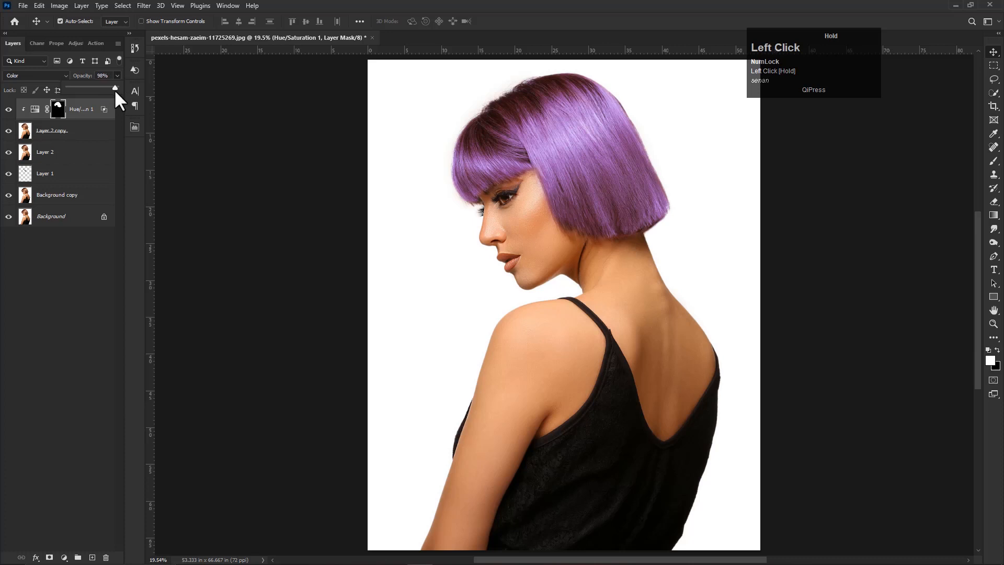
# - Lower the Hue/Saturation layer's opacity slightly and deselect the layer
pyautogui.moveTo(115, 90); pyautogui.dragTo(111, 91)
pyautogui.click(71, 272)
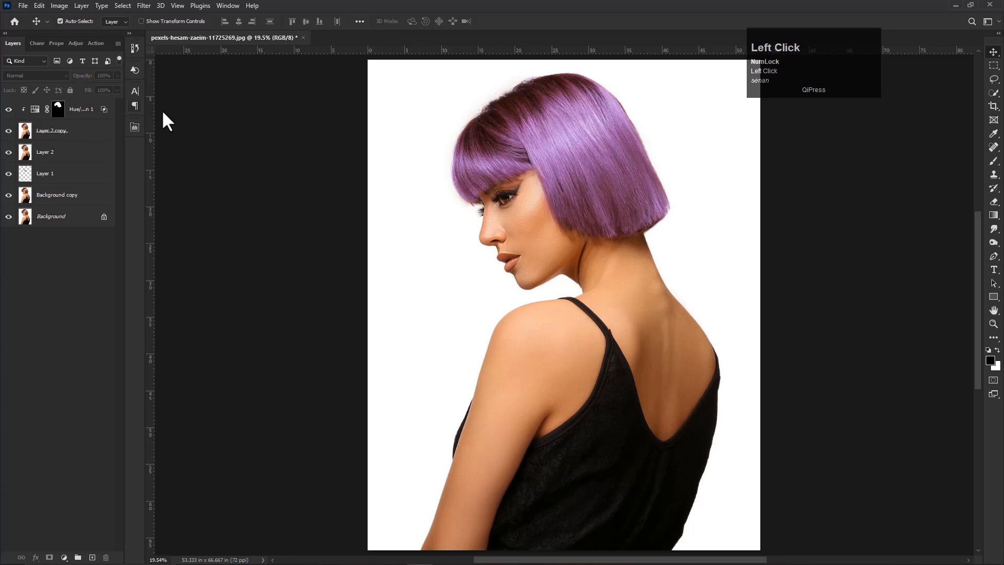
pyautogui.scroll(-1, 496, 225)
pyautogui.scroll(1, 496, 225)
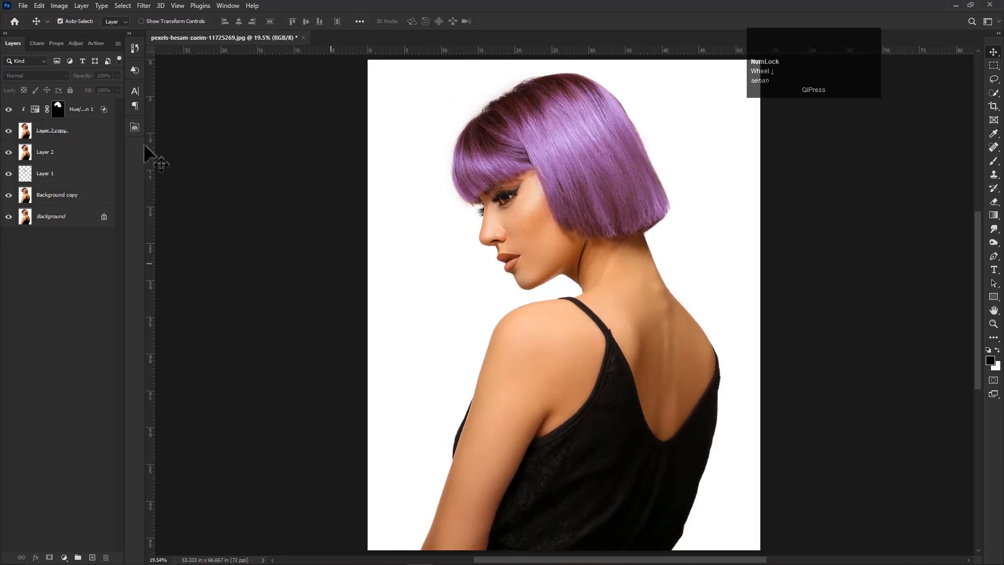
# - Stamp all visible layers into a new layer above Hue/Saturation, and hide every layer between it and the Background
pyautogui.click(94, 111)
pyautogui.hotkey('ctrl', 'shift', 'alt', 'e')
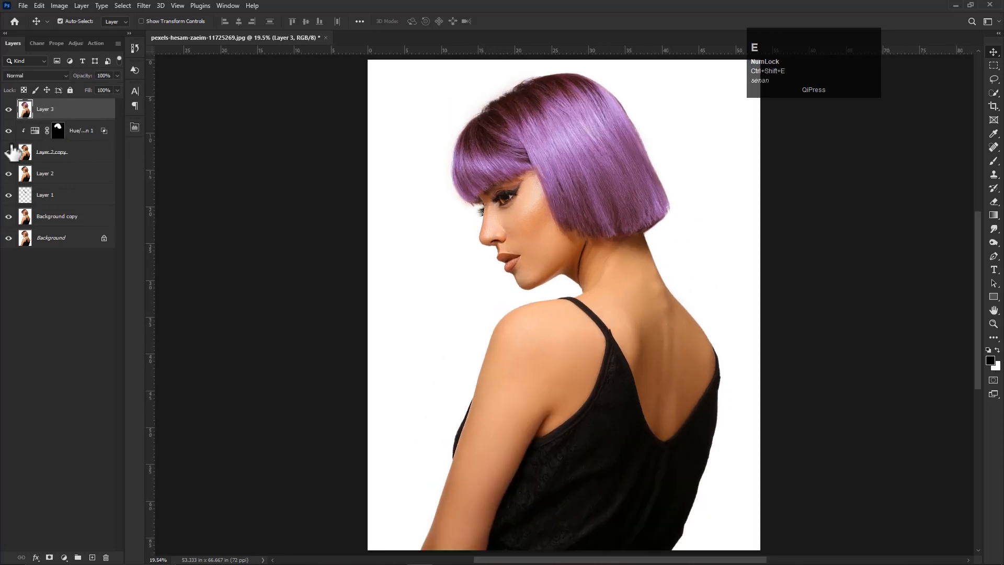
pyautogui.click(9, 130)
pyautogui.moveTo(8, 152); pyautogui.dragTo(10, 112)
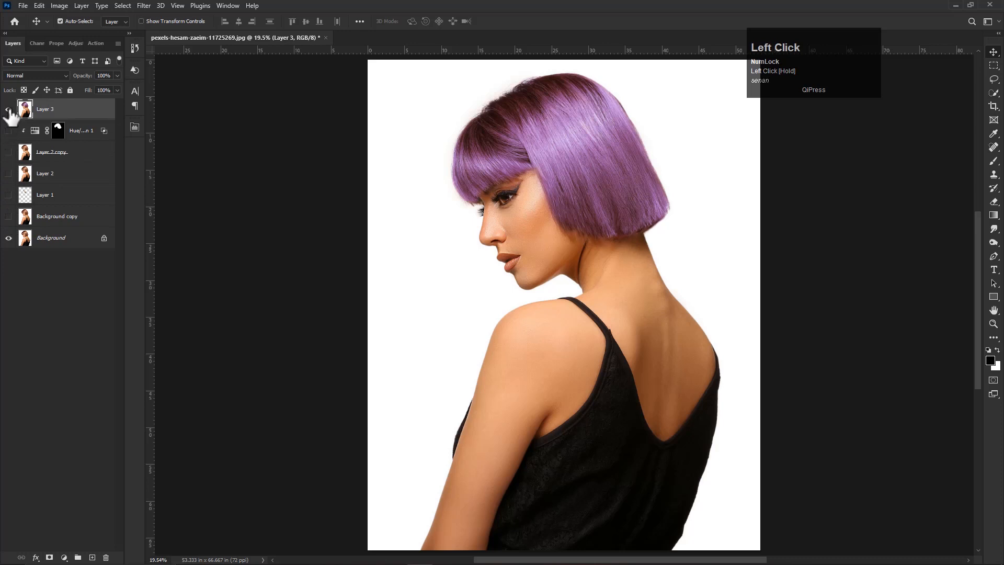
# - Compare the recoloured hair with the original by toggling the merged layer's visibility, and view the whole portrait
pyautogui.click(8, 109)
pyautogui.click(8, 109)
pyautogui.click(8, 108)
pyautogui.scroll(-3, 543, 250)
pyautogui.hotkey('ctrl', '0')
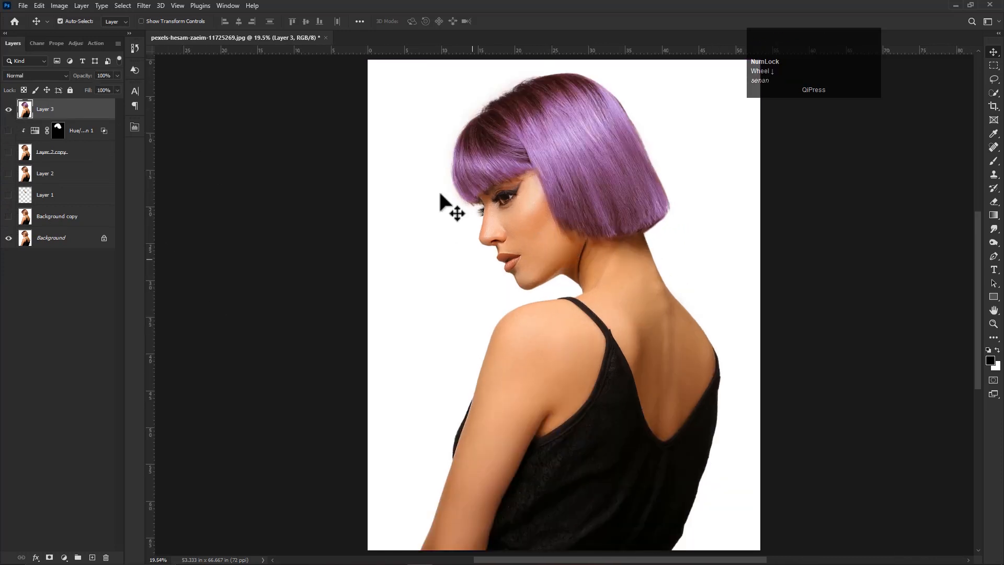
pyautogui.click(549, 216)
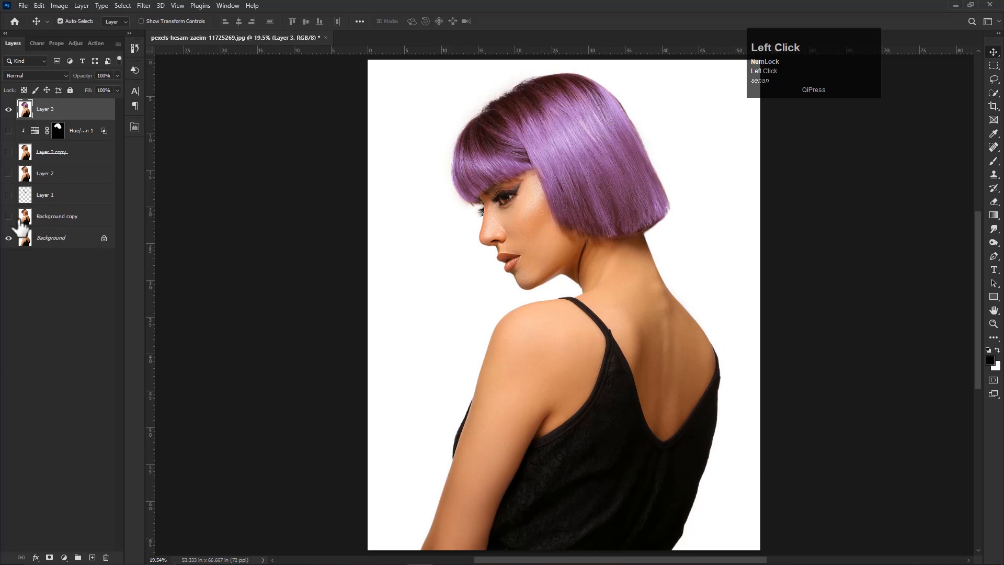